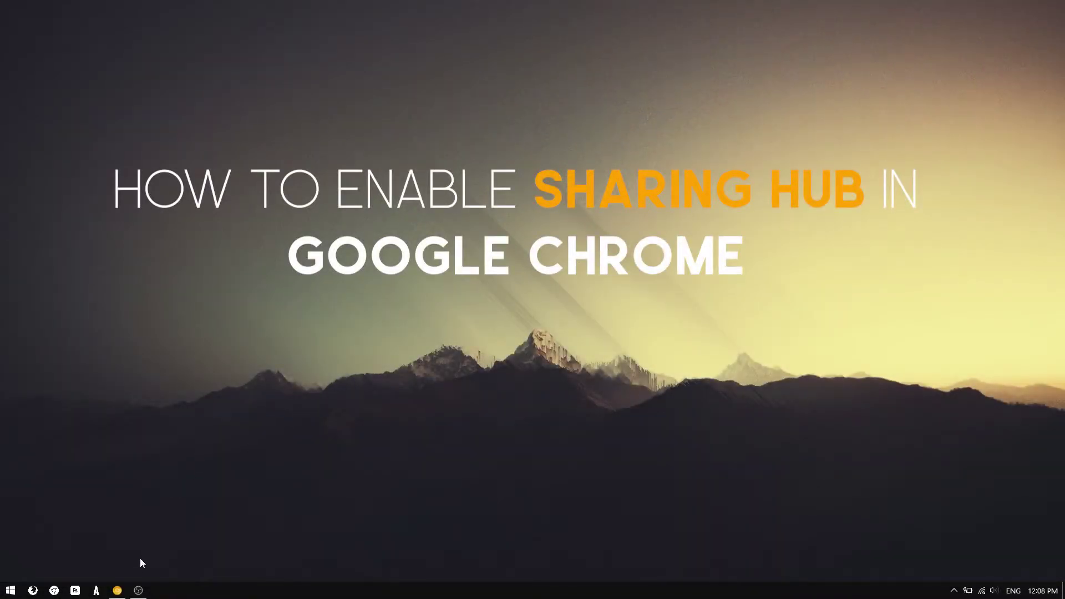
Launch Chrome Canary from the taskbar onto a blank new tab page.
{"action": "left_click", "coordinate": [117, 591]}
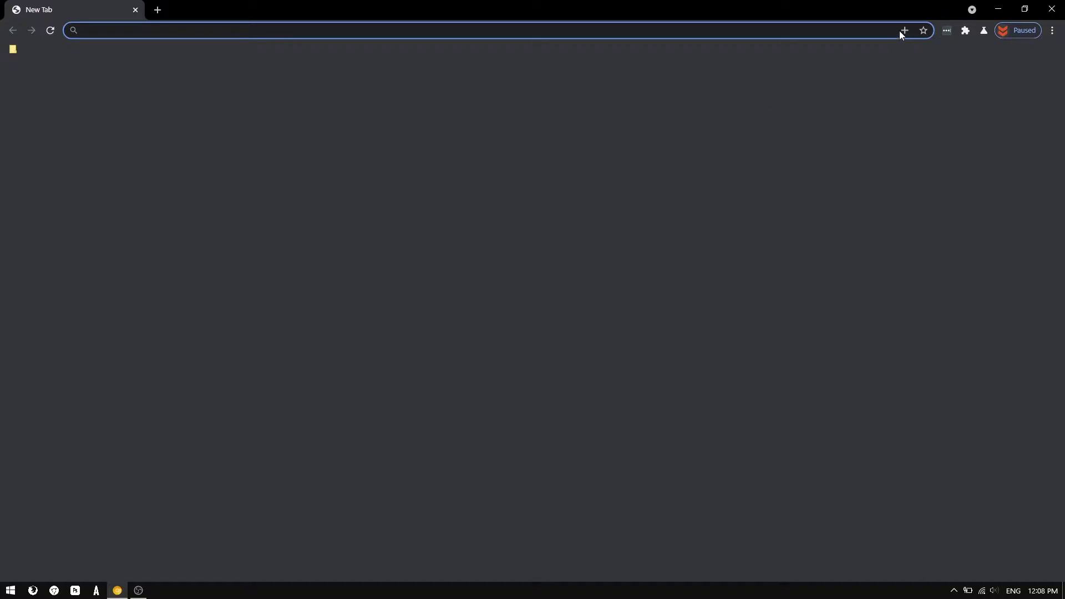
Open the address bar share (+) panel listing copy link, QR code, save page and cast.
{"action": "left_click", "coordinate": [905, 31]}
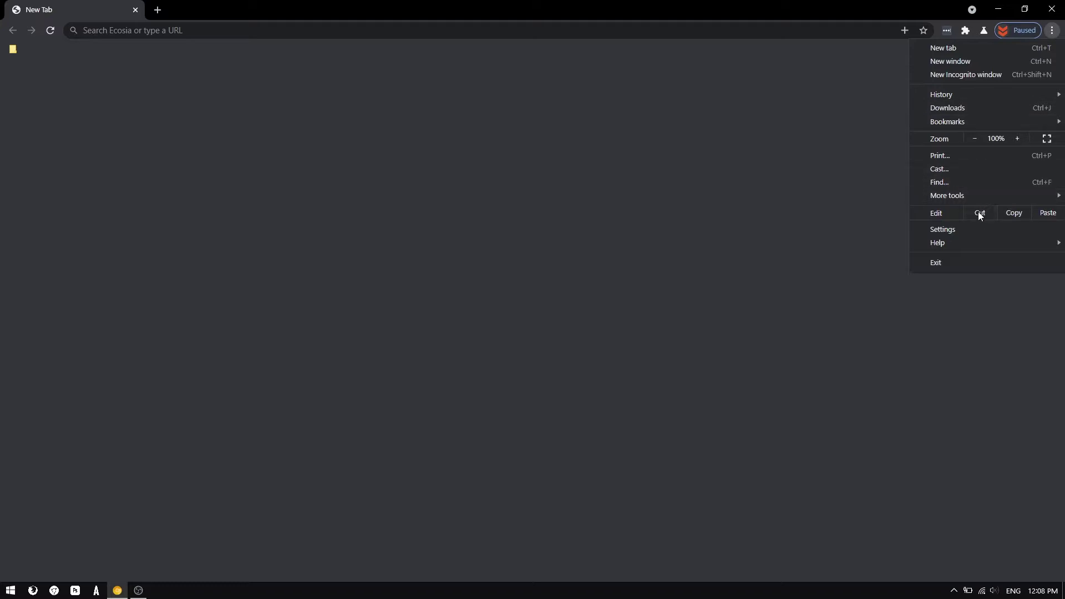
Confirm Chrome is up to date on the About page, then open a new tab.
{"action": "left_click", "coordinate": [943, 229]}
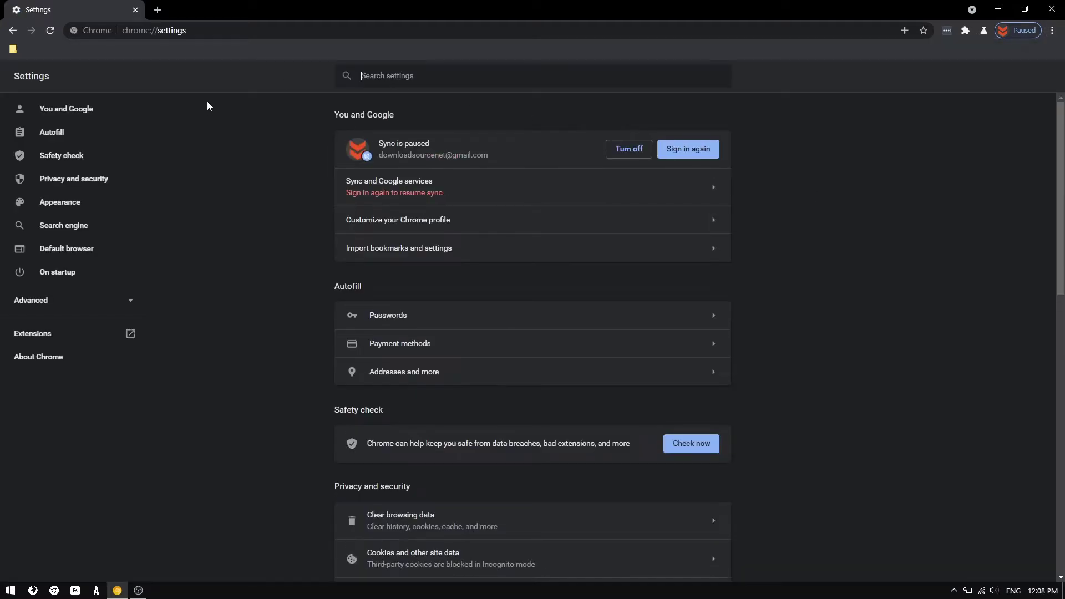
{"action": "left_click", "coordinate": [48, 358]}
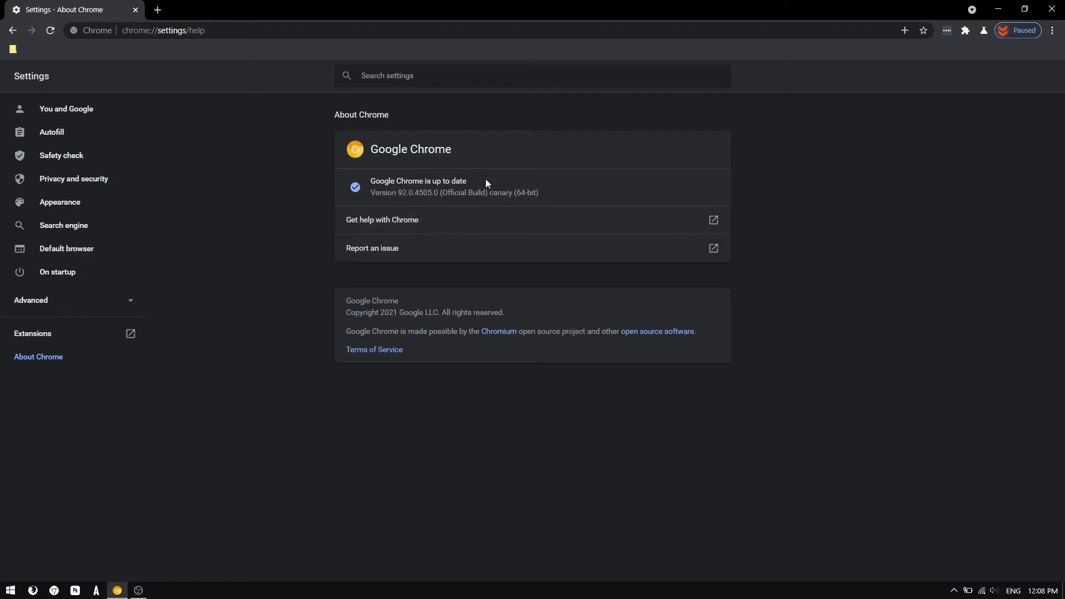
{"action": "left_click", "coordinate": [156, 11]}
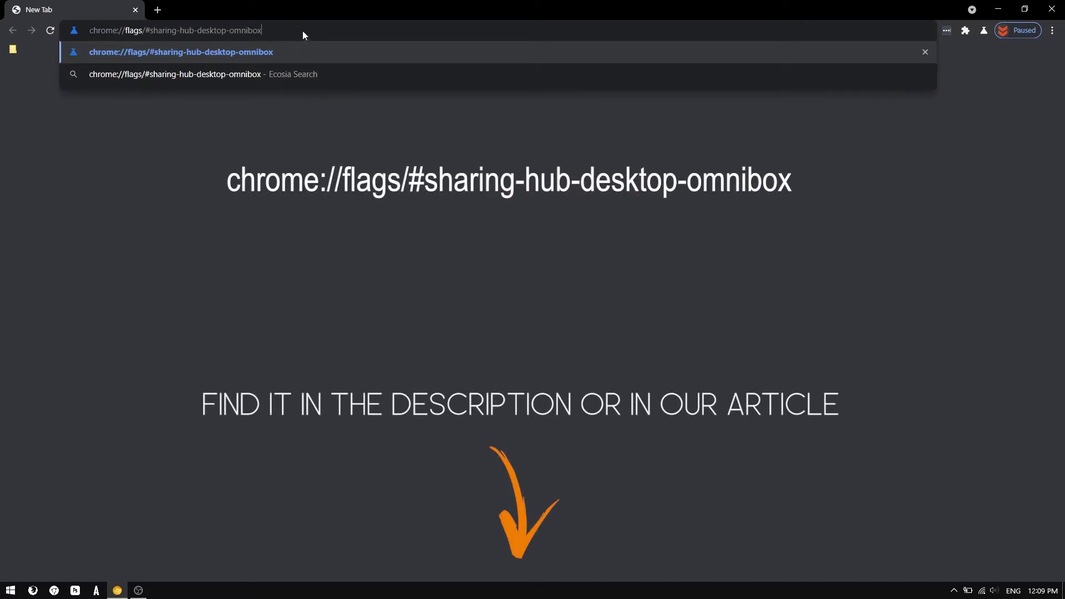
Load the sharing-hub-desktop-omnibox flag page and set the flag to Disabled.
{"action": "key", "text": "Return"}
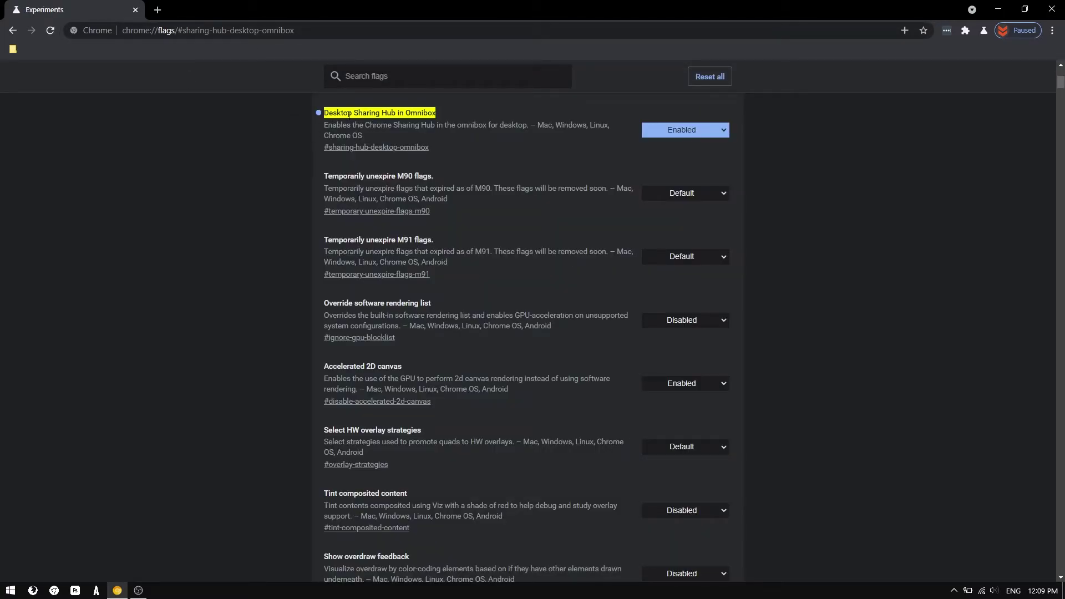
{"action": "left_click", "coordinate": [723, 132]}
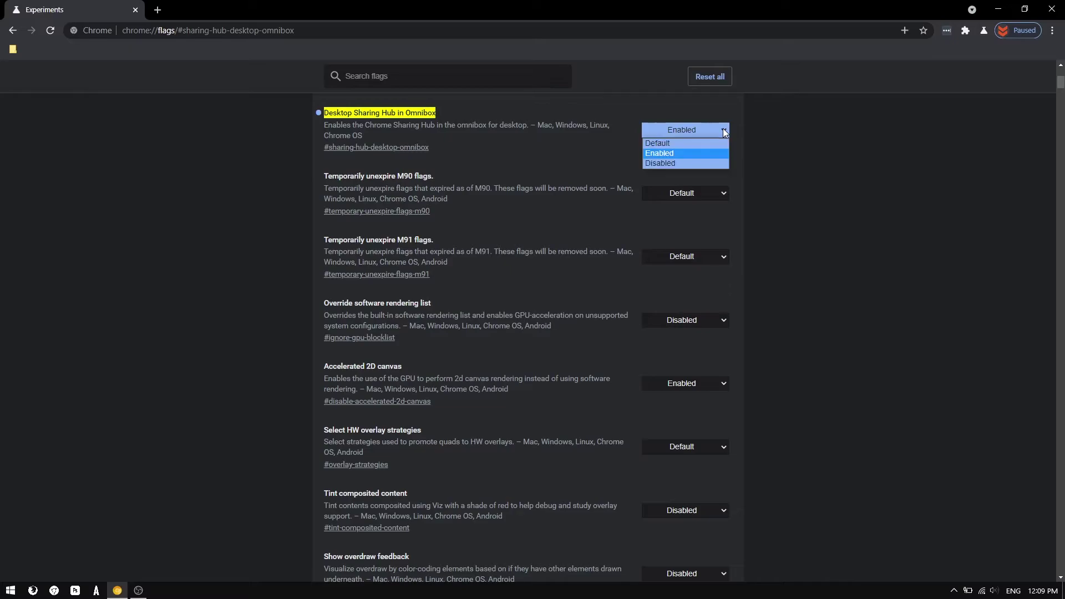
{"action": "left_click", "coordinate": [690, 153]}
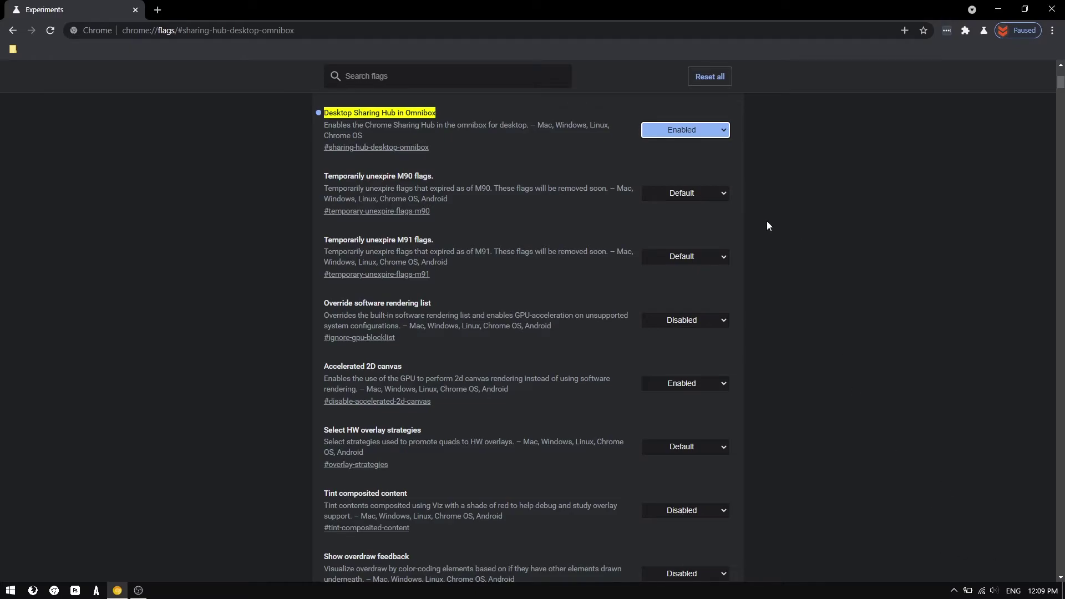
{"action": "left_click", "coordinate": [723, 134]}
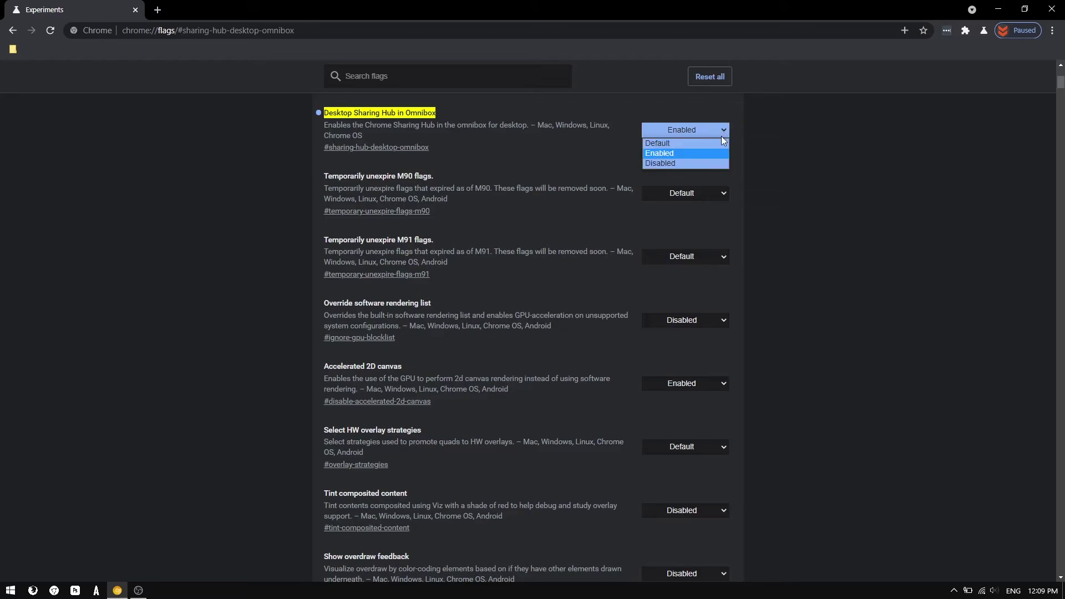
{"action": "left_click", "coordinate": [663, 163]}
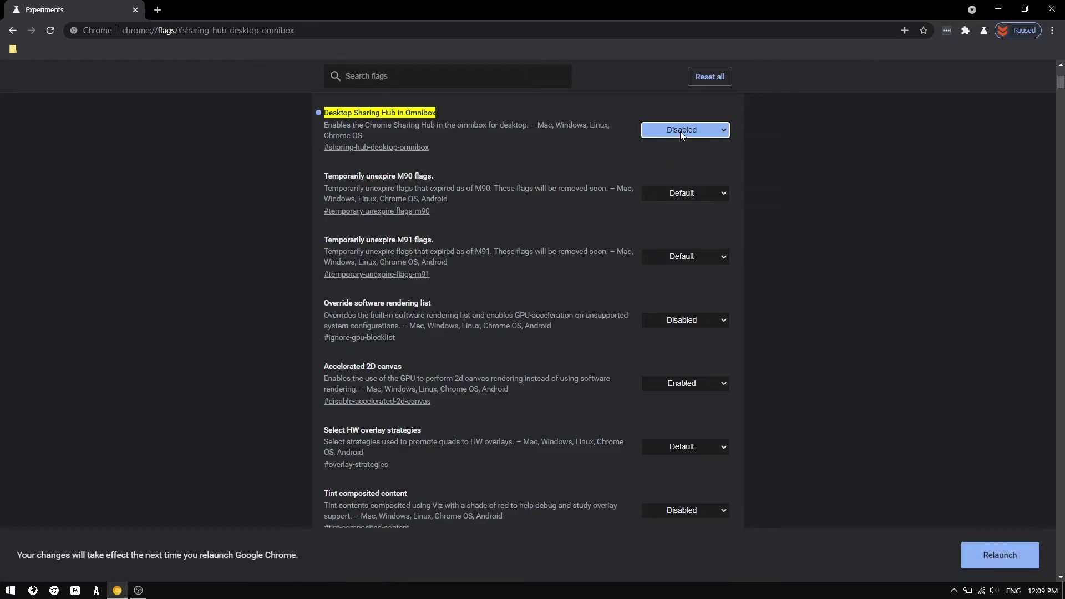
Relaunch Chrome, set Desktop Sharing Hub in Omnibox back to Enabled, and relaunch again.
{"action": "left_click", "coordinate": [1017, 558]}
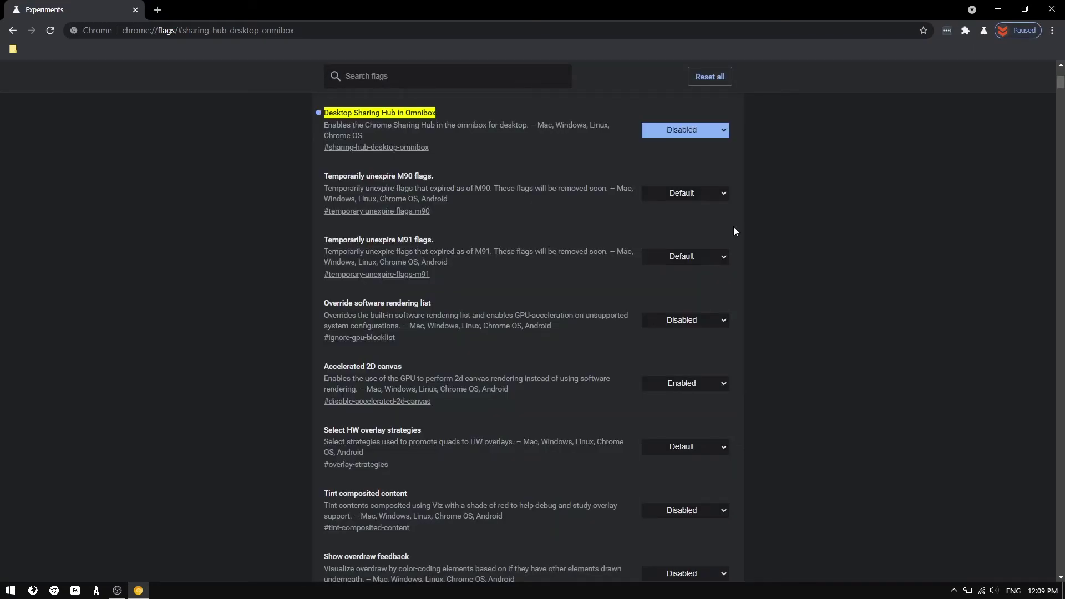
{"action": "left_click", "coordinate": [727, 130]}
{"action": "left_click", "coordinate": [681, 152]}
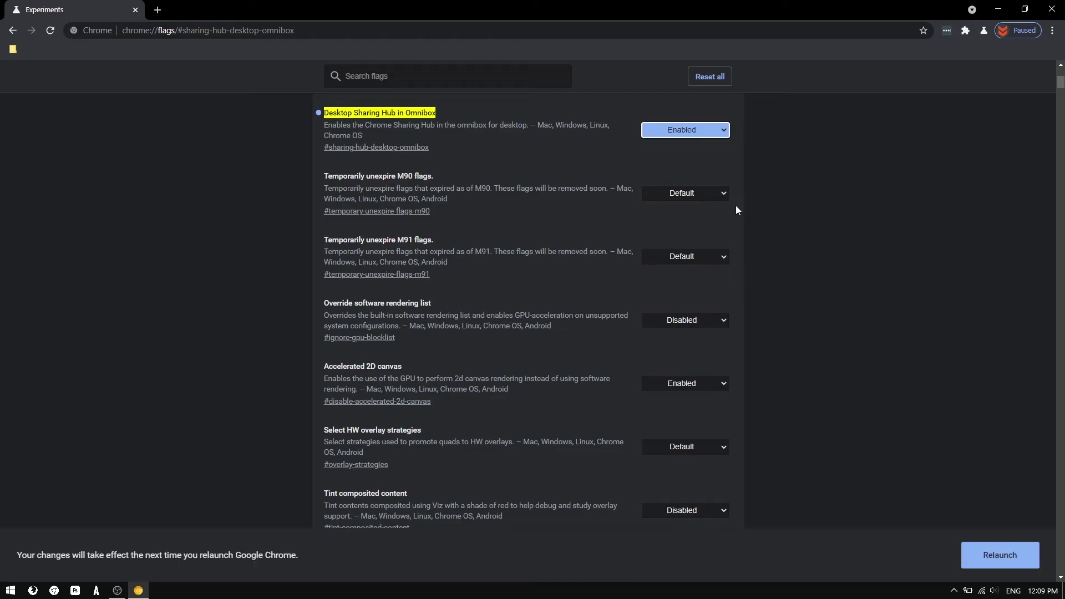
{"action": "left_click", "coordinate": [985, 557]}
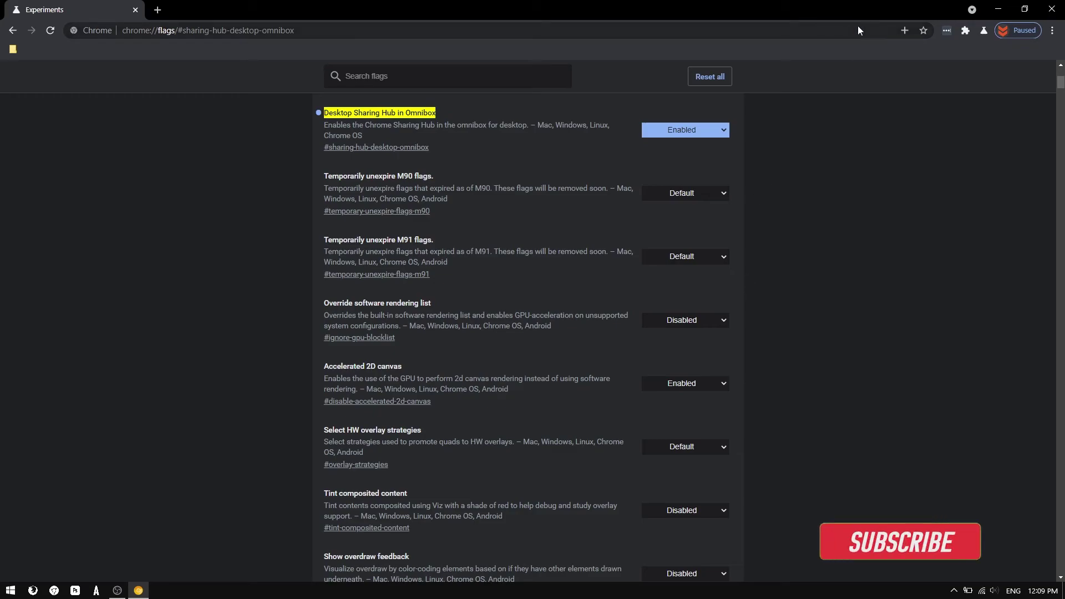
View and dismiss the omnibox share (+) menu, then close Chrome.
{"action": "left_click", "coordinate": [904, 30]}
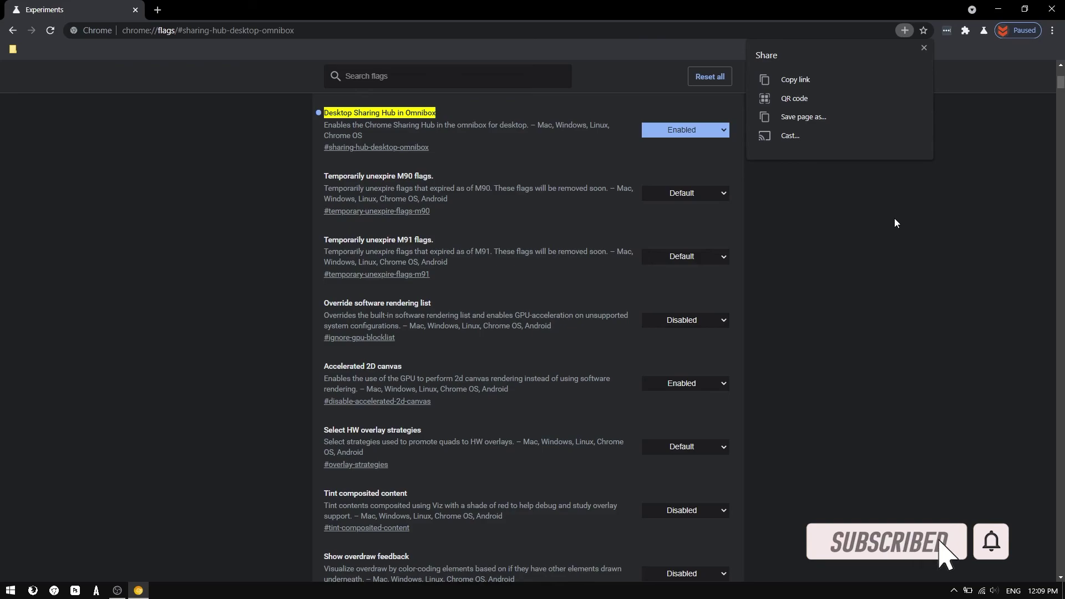
{"action": "left_click", "coordinate": [899, 242]}
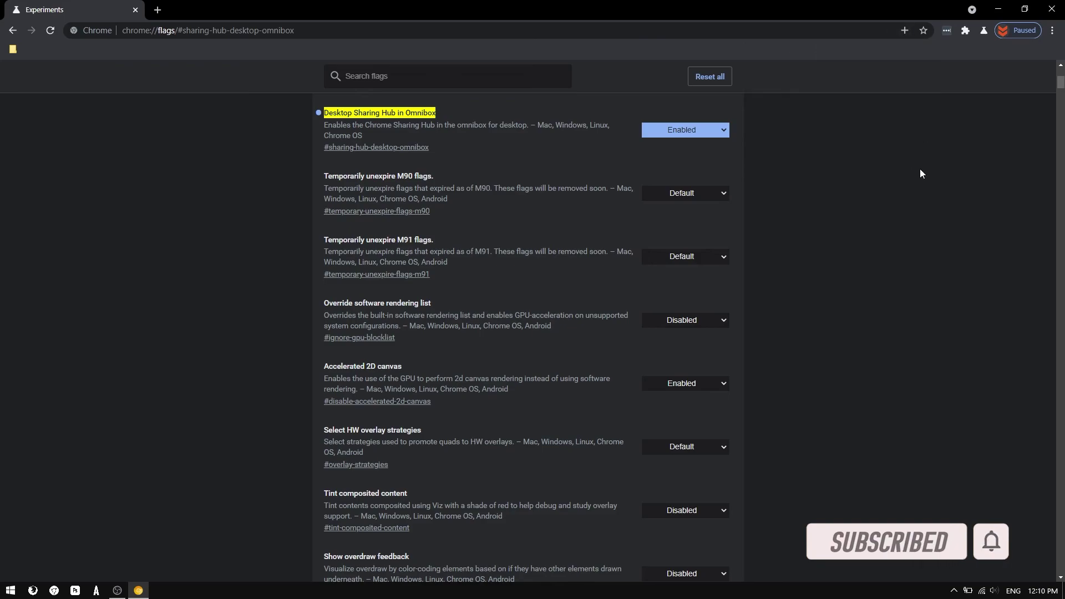
{"action": "left_click", "coordinate": [1051, 9]}
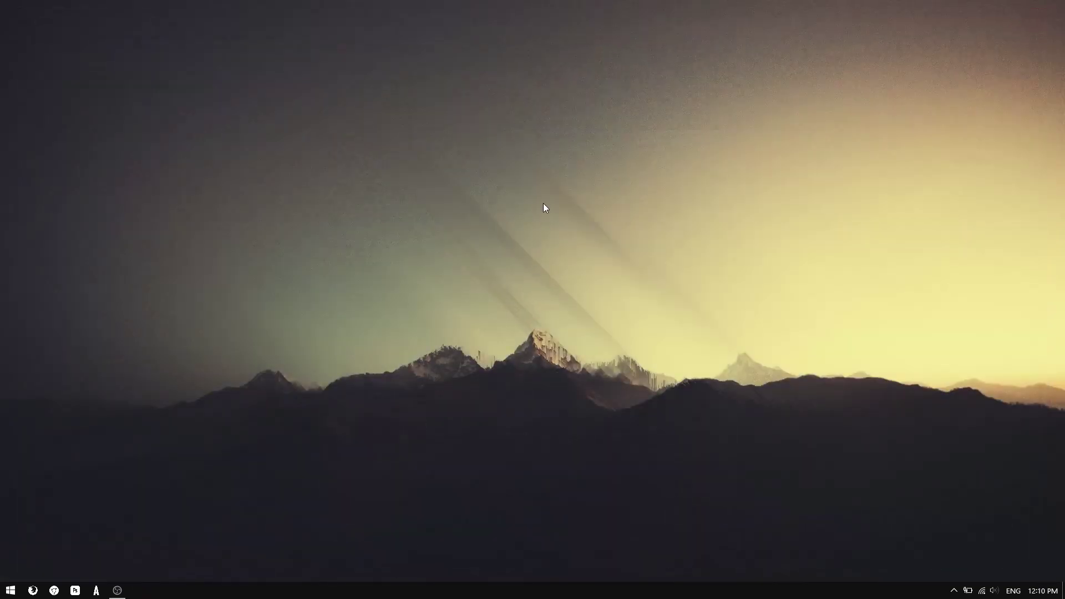